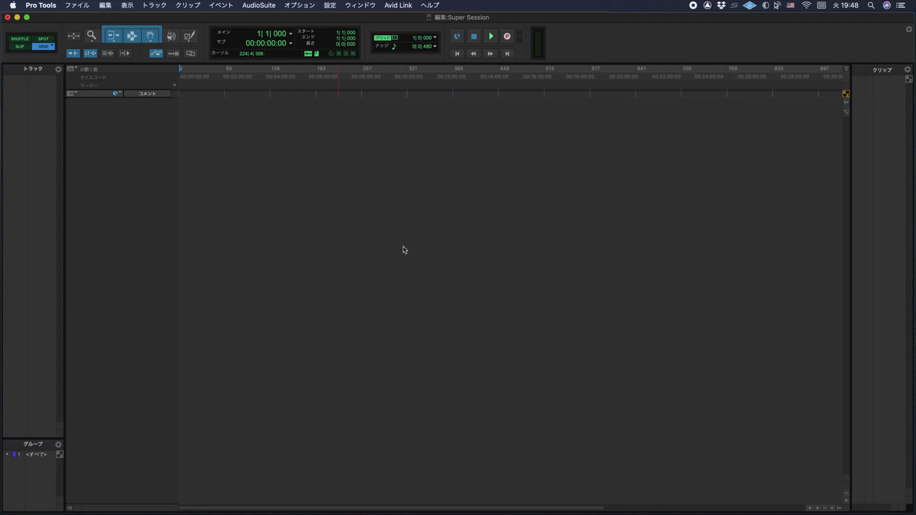
# Import video_A.mp4 from the Super Session folder onto a new track at the session start, without importing its audio.
pyautogui.click(71, 4)
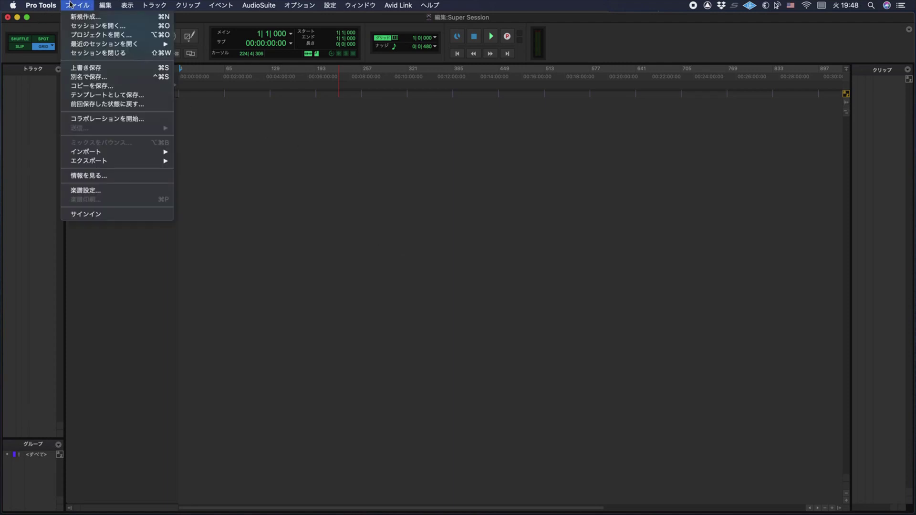
pyautogui.moveTo(91, 152)
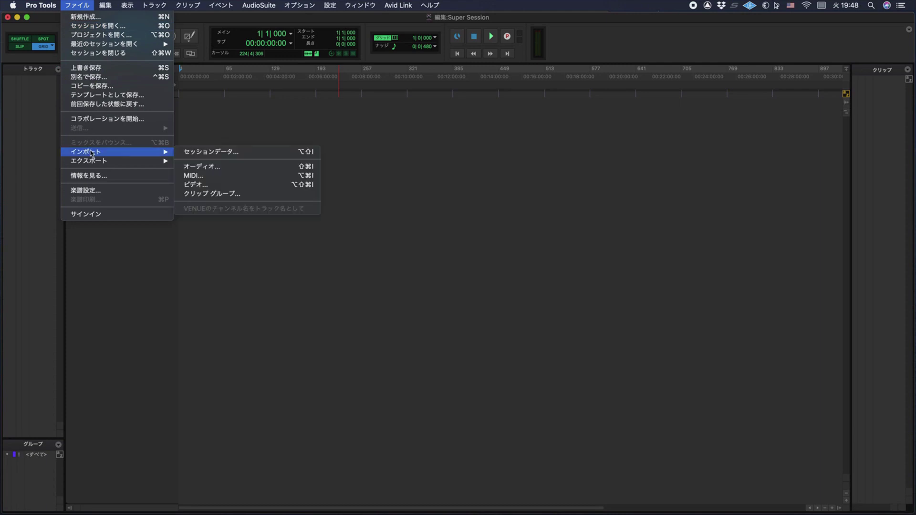
pyautogui.click(239, 183)
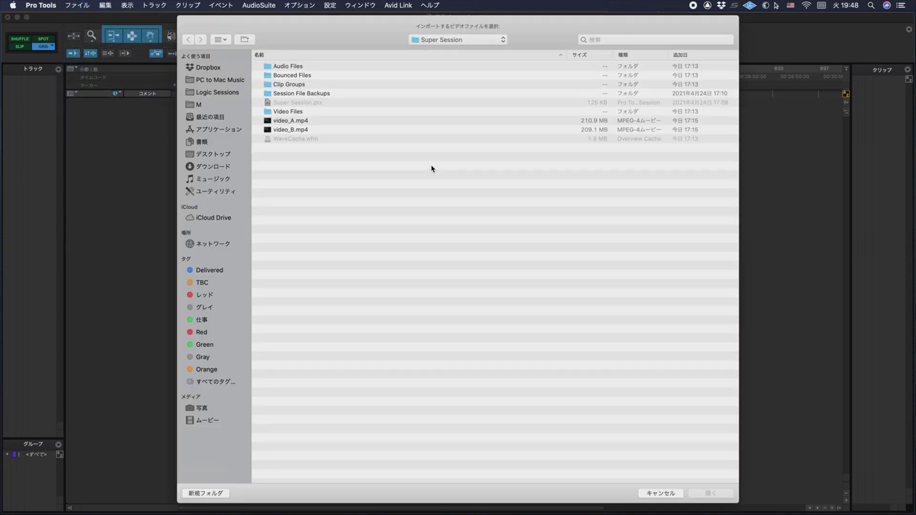
pyautogui.click(294, 121)
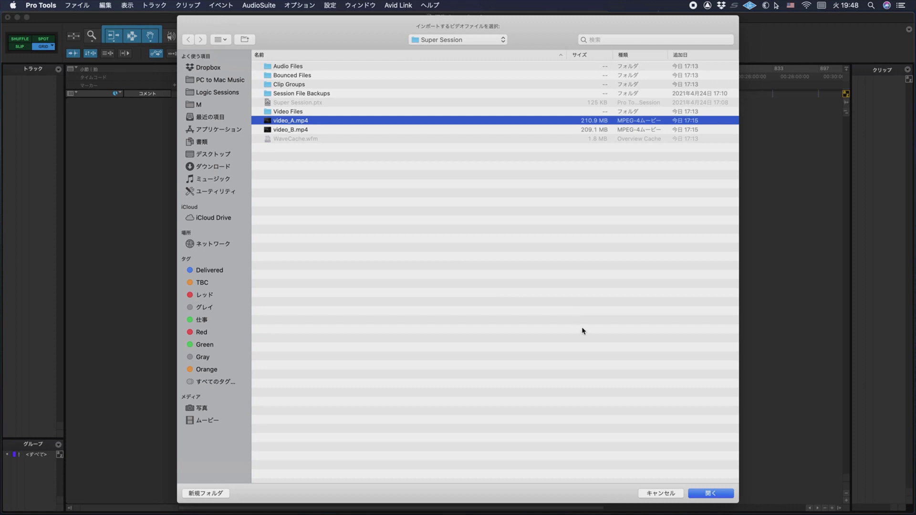
pyautogui.click(713, 495)
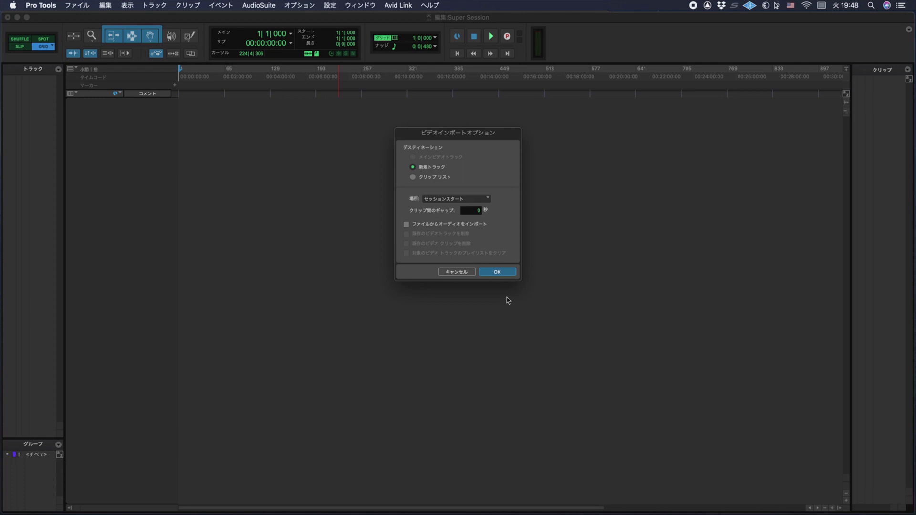
pyautogui.click(436, 227)
pyautogui.click(419, 224)
pyautogui.click(436, 226)
pyautogui.click(492, 276)
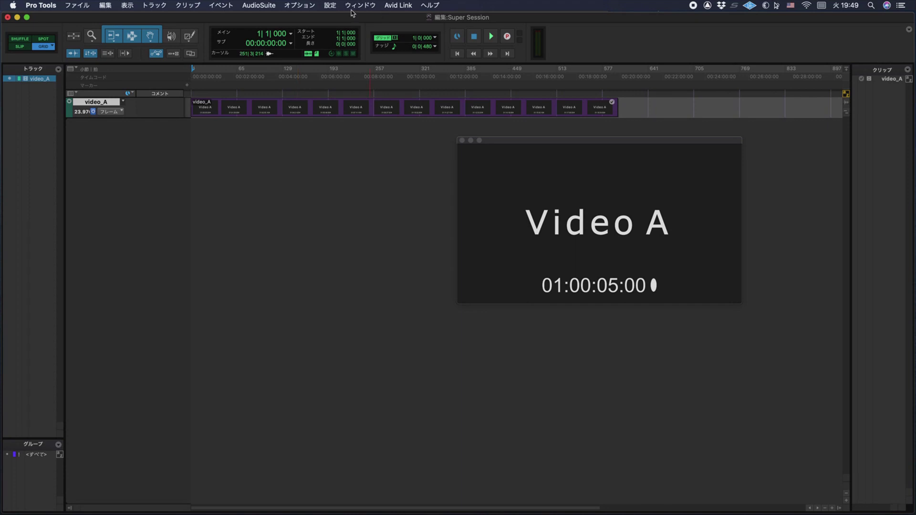
# Switch to System Preferences and examine the Pro Tools keyboard shortcut for 現在のタイムコード位置..., leaving its entry unchanged.
pyautogui.click(330, 6)
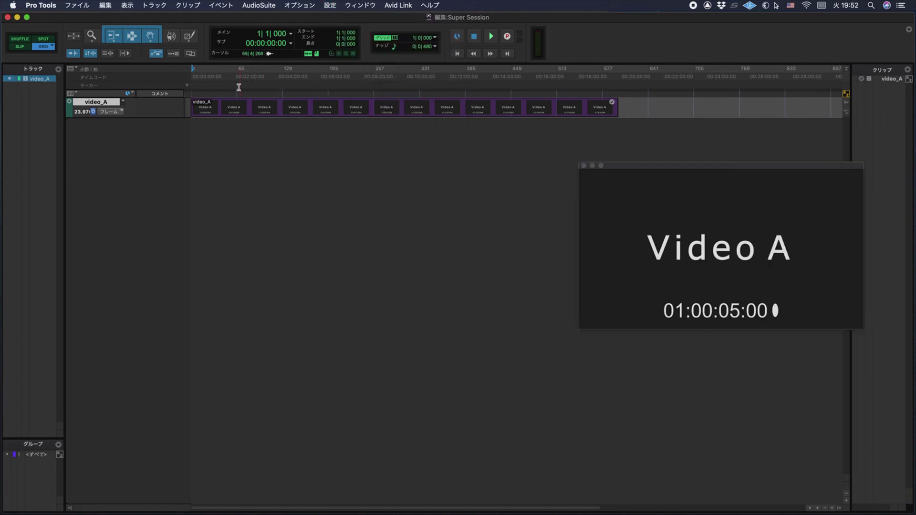
pyautogui.click(10, 5)
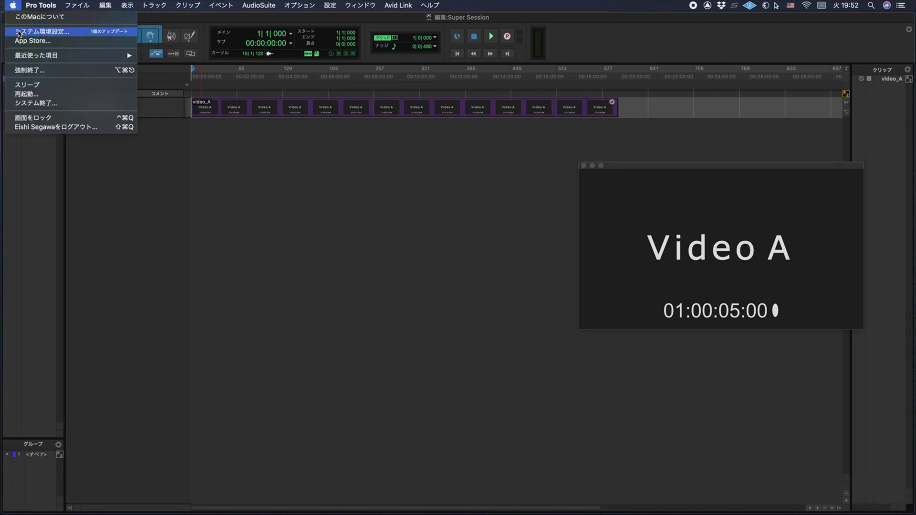
pyautogui.click(34, 31)
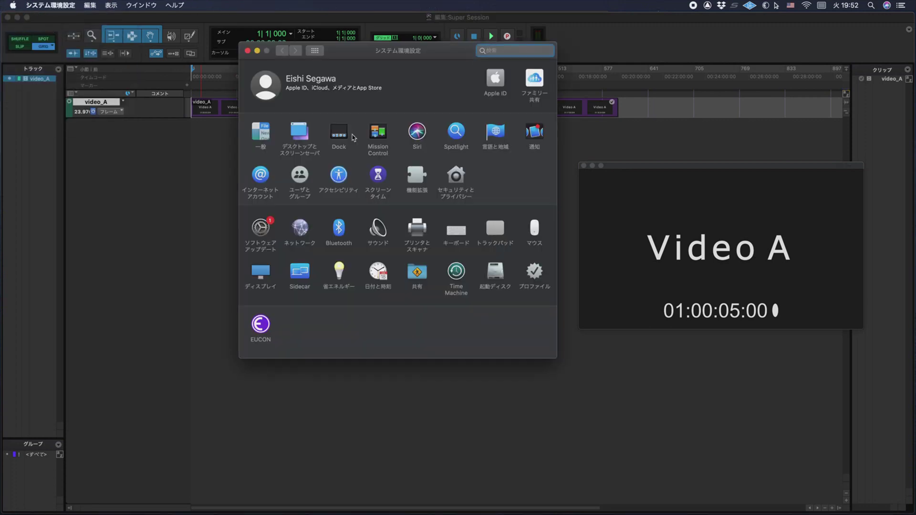
pyautogui.click(454, 235)
pyautogui.click(407, 78)
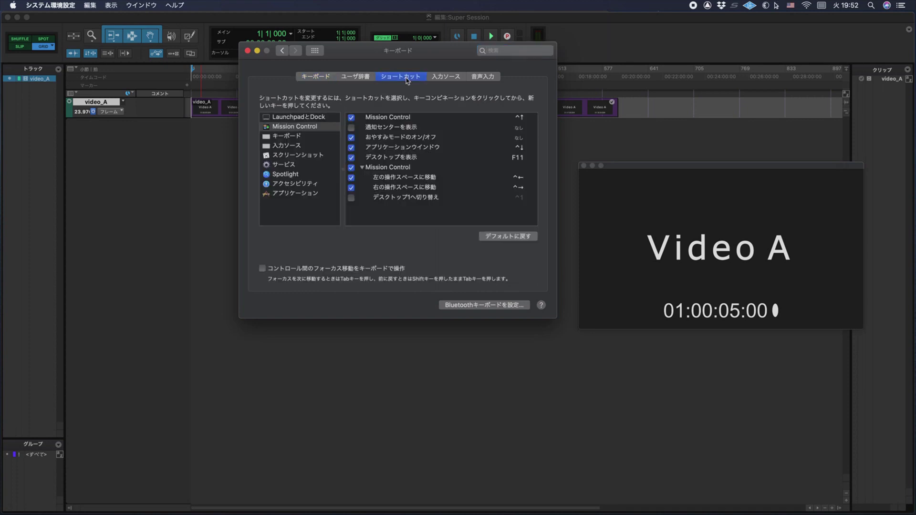
pyautogui.click(296, 194)
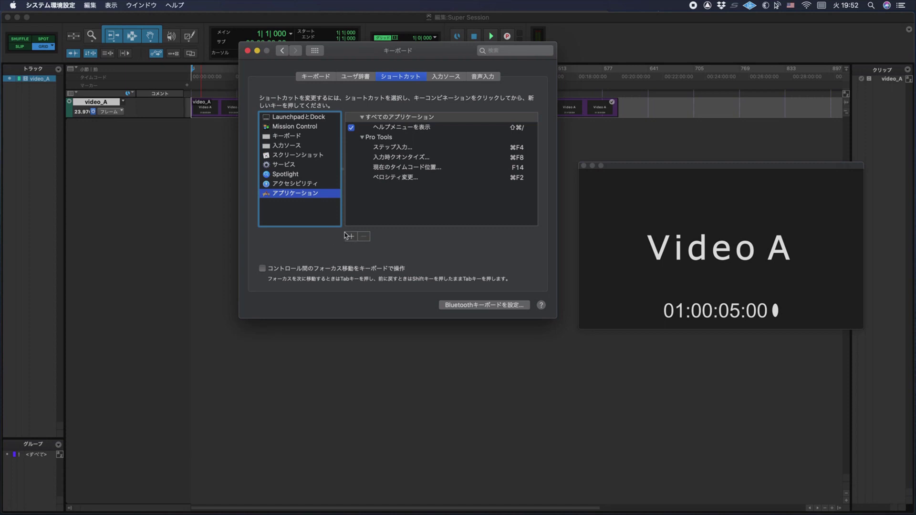
pyautogui.click(394, 167)
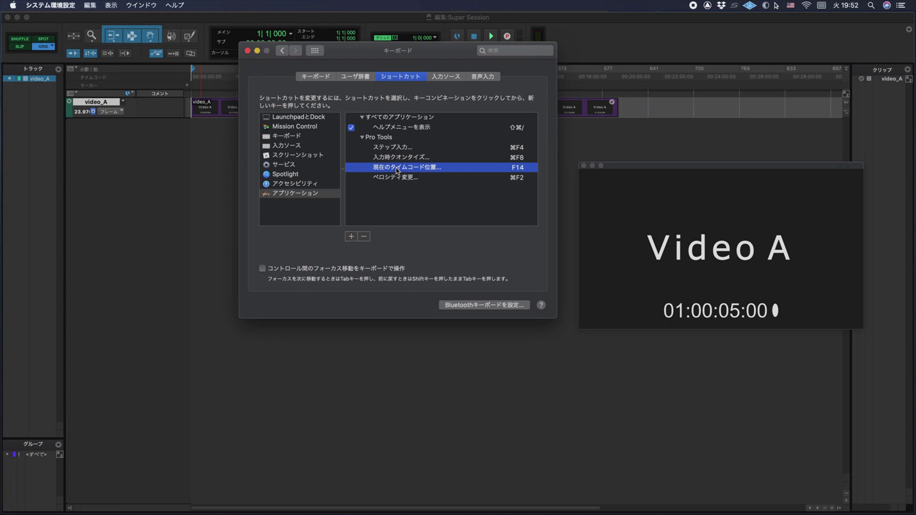
pyautogui.click(424, 170)
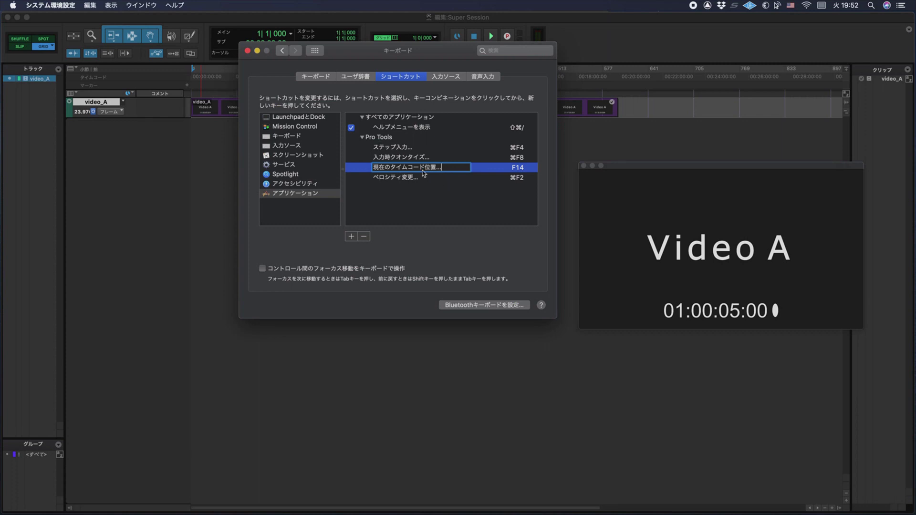
pyautogui.press('Return')
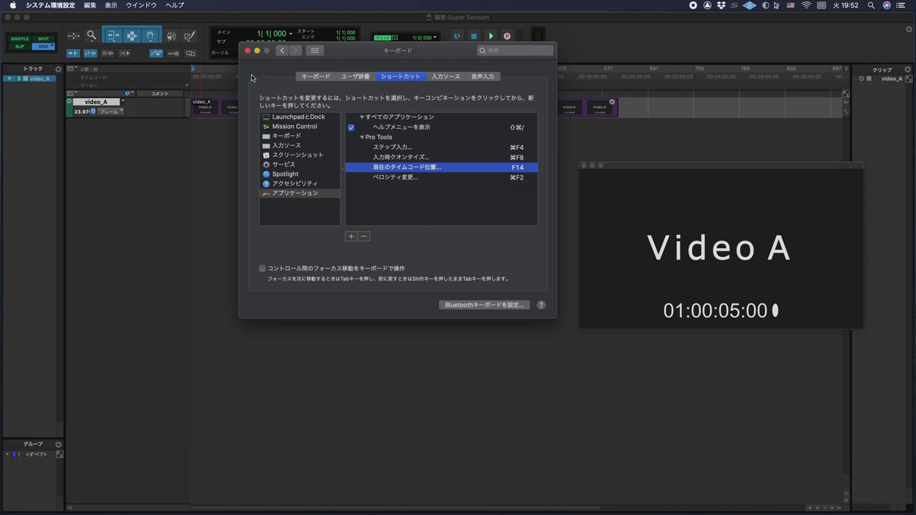
pyautogui.click(247, 51)
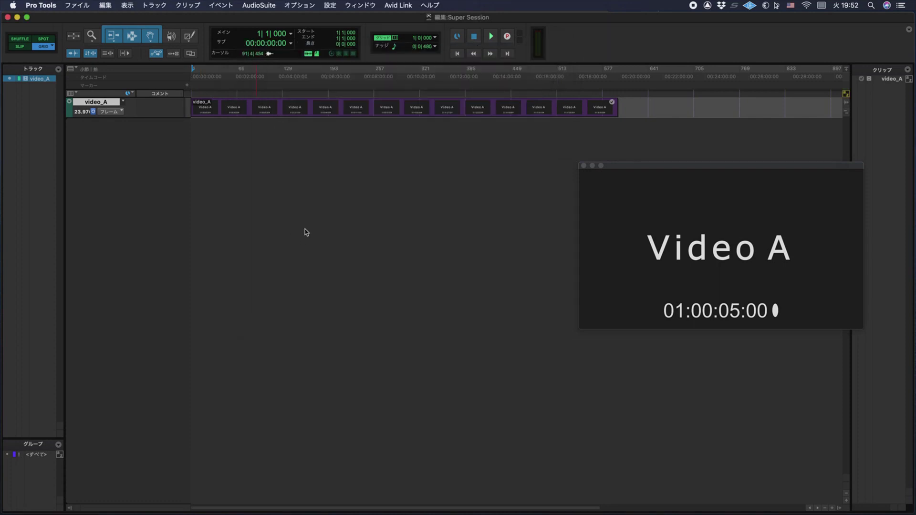
# Check the shortcuts assigned to the current timecode position command and to the MIDI event operations.
pyautogui.click(330, 5)
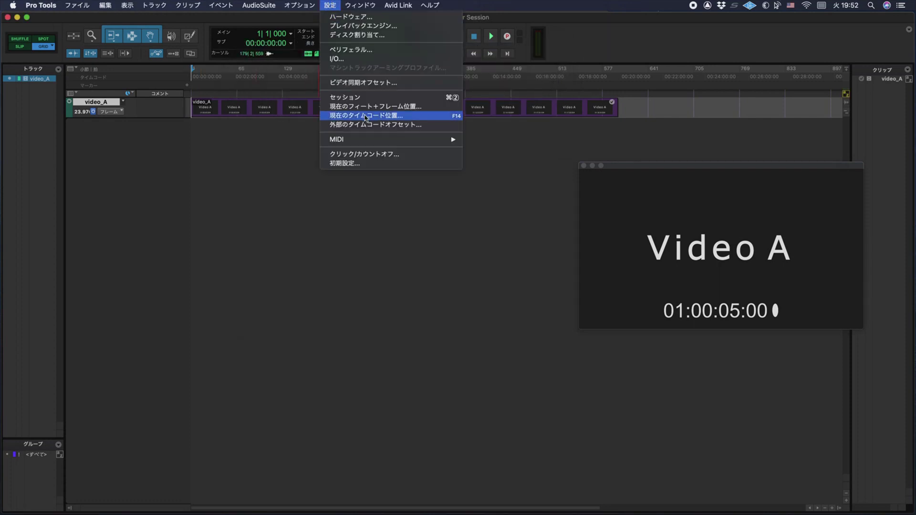
pyautogui.click(259, 172)
pyautogui.click(155, 5)
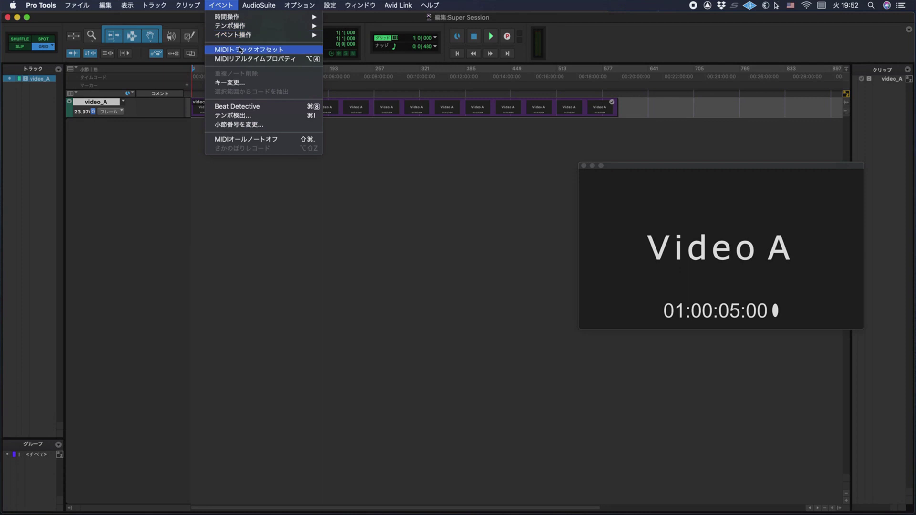
pyautogui.moveTo(253, 35)
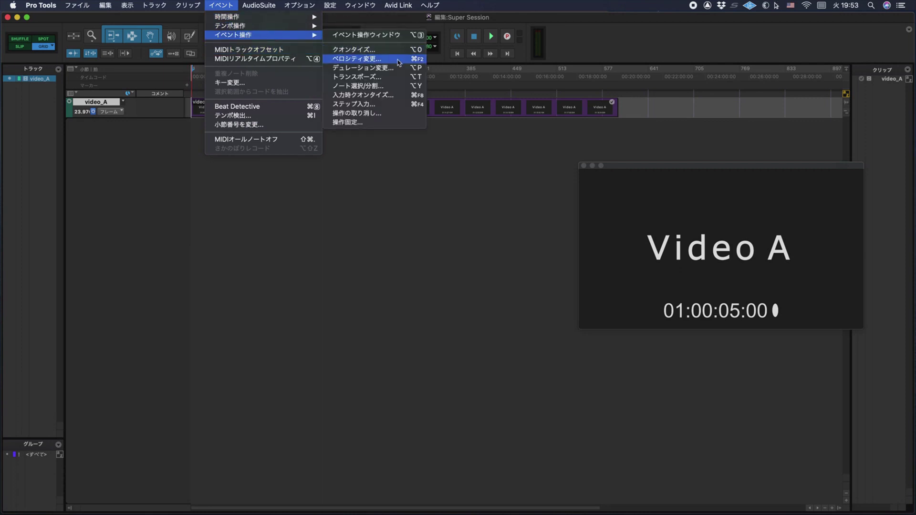
pyautogui.click(391, 99)
pyautogui.click(385, 168)
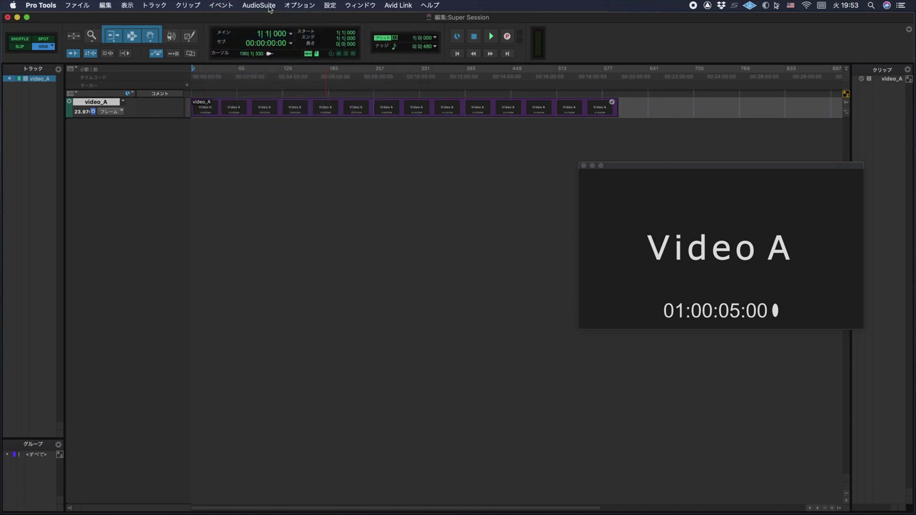
# View the Change Velocity (ベロシティ変更) and Input Quantize (入力時クオンタイズ) event operations, and close their window.
pyautogui.click(232, 7)
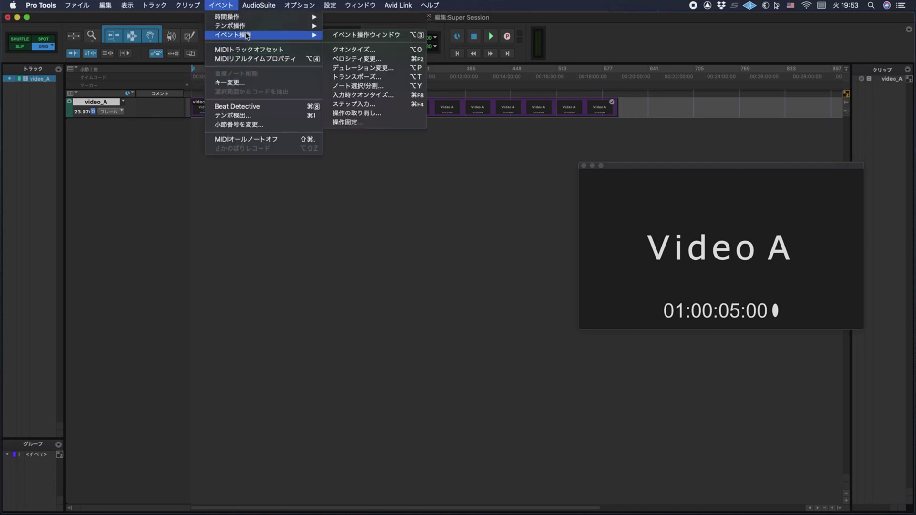
pyautogui.click(362, 104)
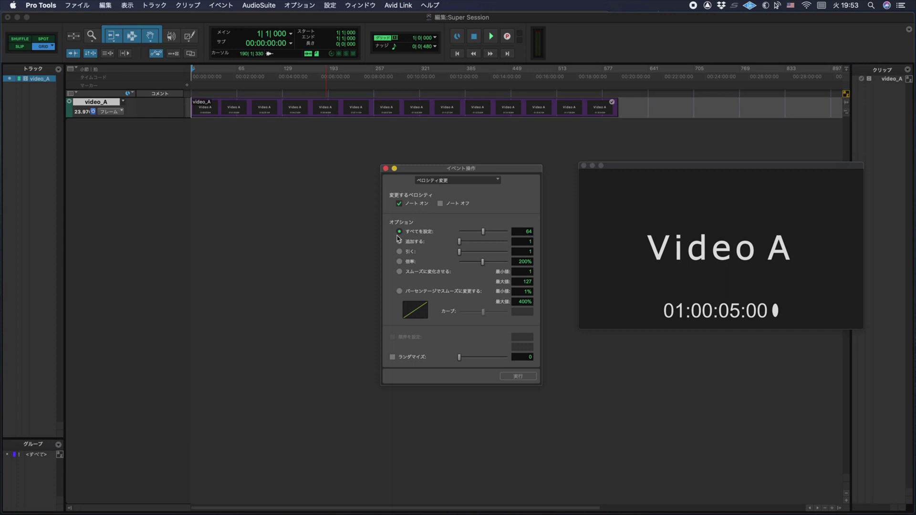
pyautogui.hotkey('alt', '0')
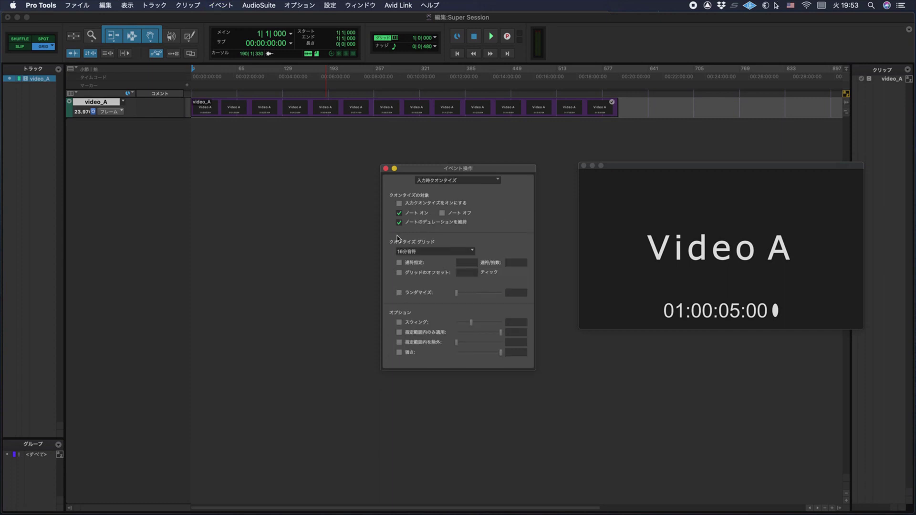
pyautogui.click(387, 168)
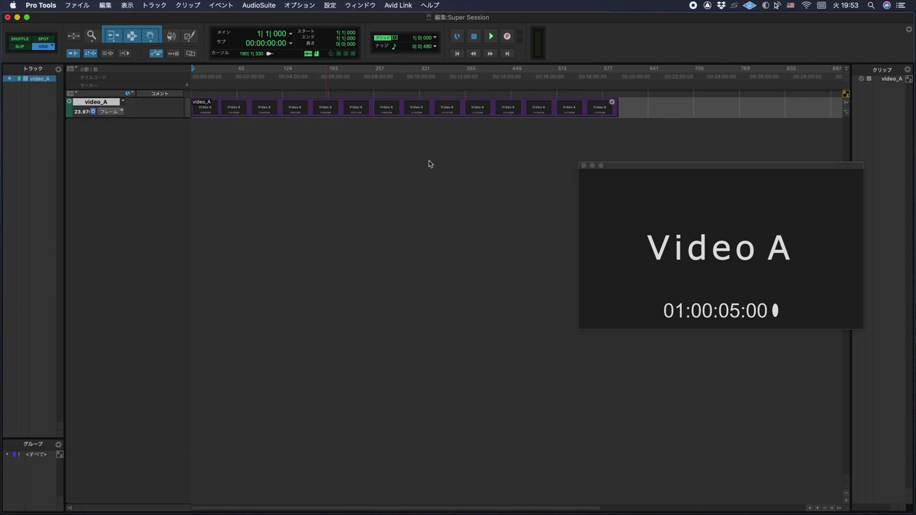
# Redefine the current timecode position as 01:00:05:00, keeping the clips' relative positions.
pyautogui.click(330, 4)
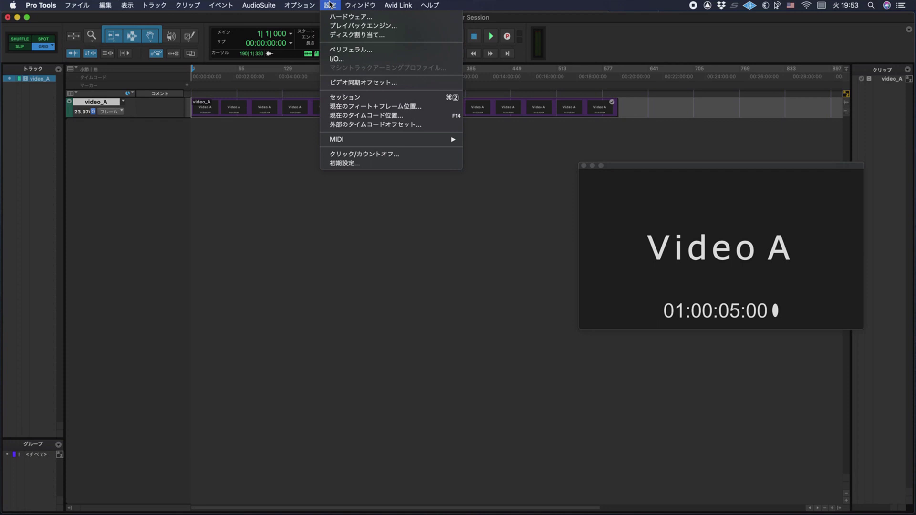
pyautogui.click(355, 117)
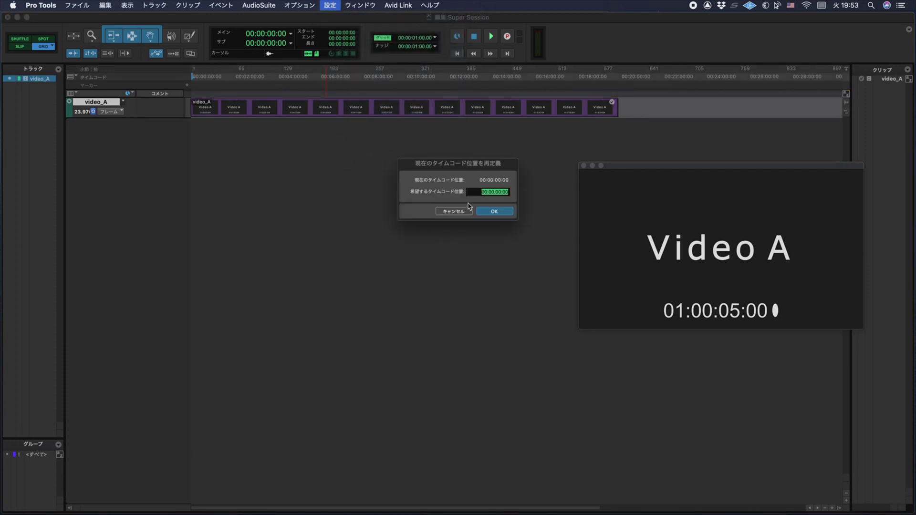
pyautogui.click(484, 193)
pyautogui.press('Right')
pyautogui.press('Right')
pyautogui.click(495, 212)
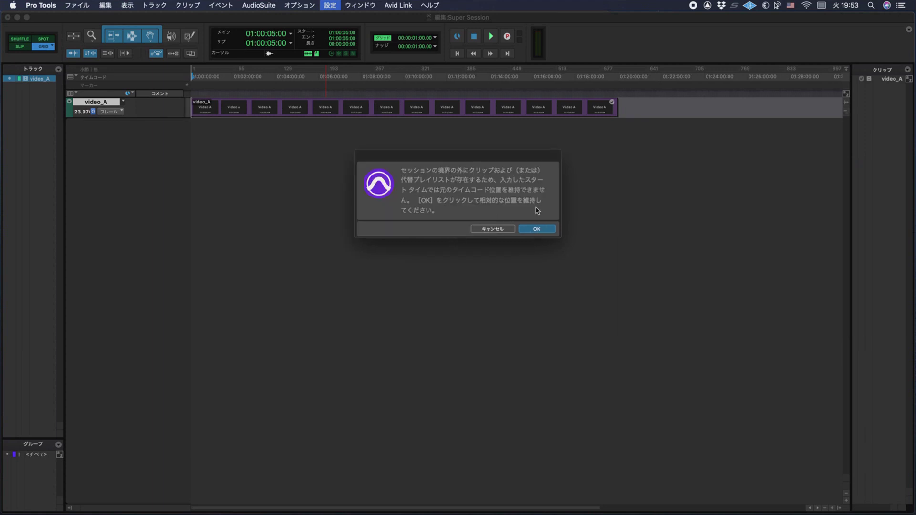
pyautogui.click(535, 233)
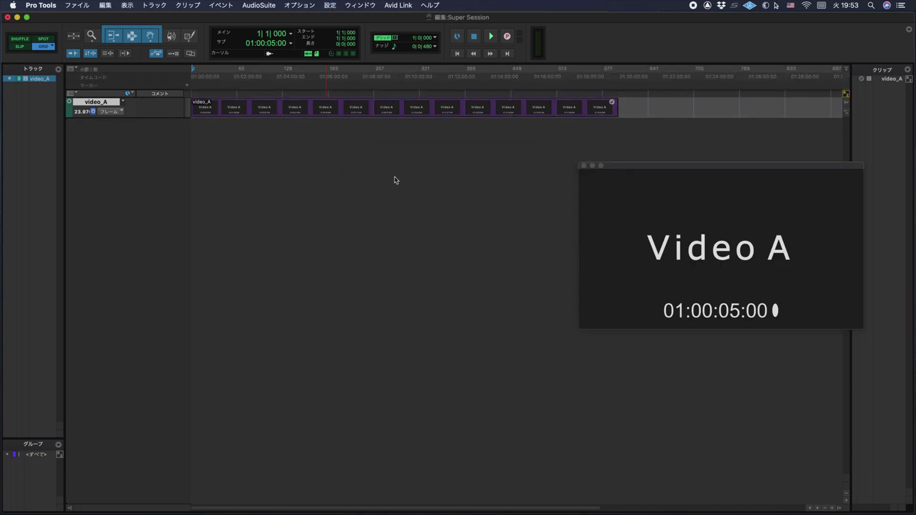
# Move the video window beneath the video_A clip and review the session start and timecode rate in the session settings.
pyautogui.moveTo(631, 166); pyautogui.dragTo(288, 139)
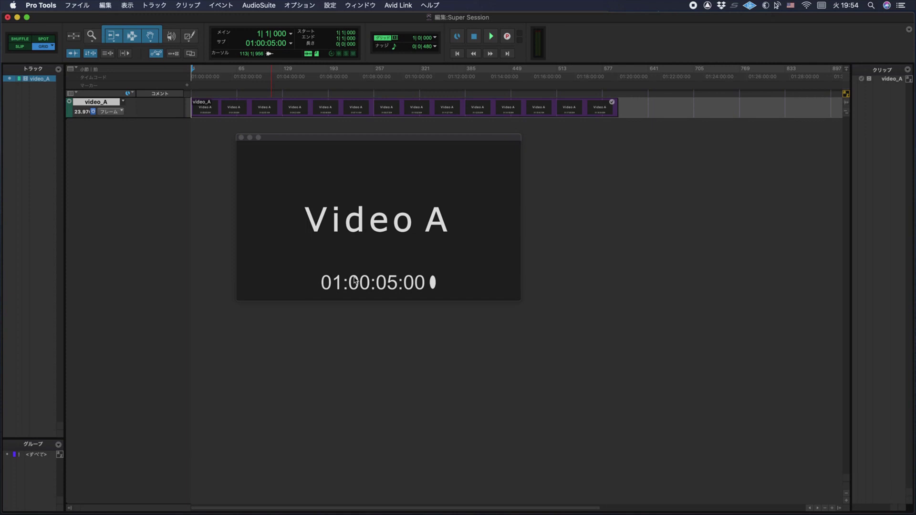
pyautogui.press('super+2')
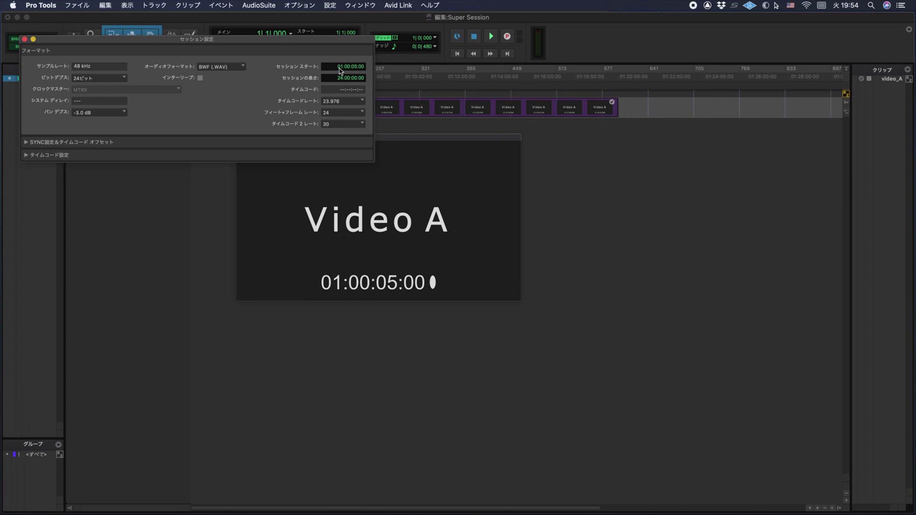
pyautogui.click(340, 101)
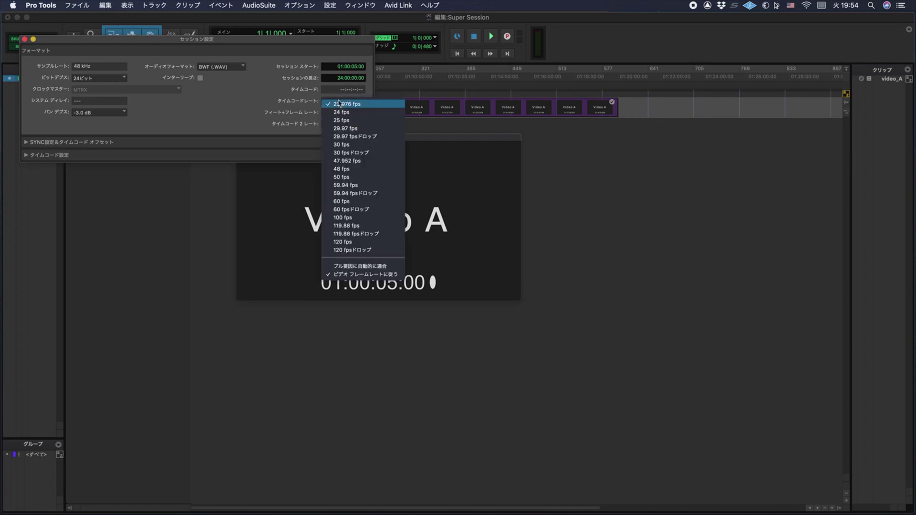
pyautogui.click(384, 104)
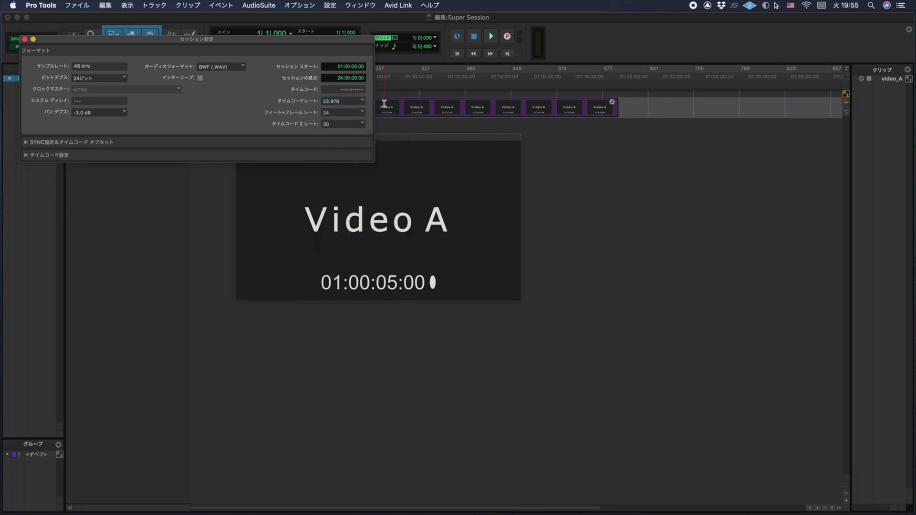
pyautogui.click(110, 40)
pyautogui.moveTo(109, 40); pyautogui.dragTo(178, 189)
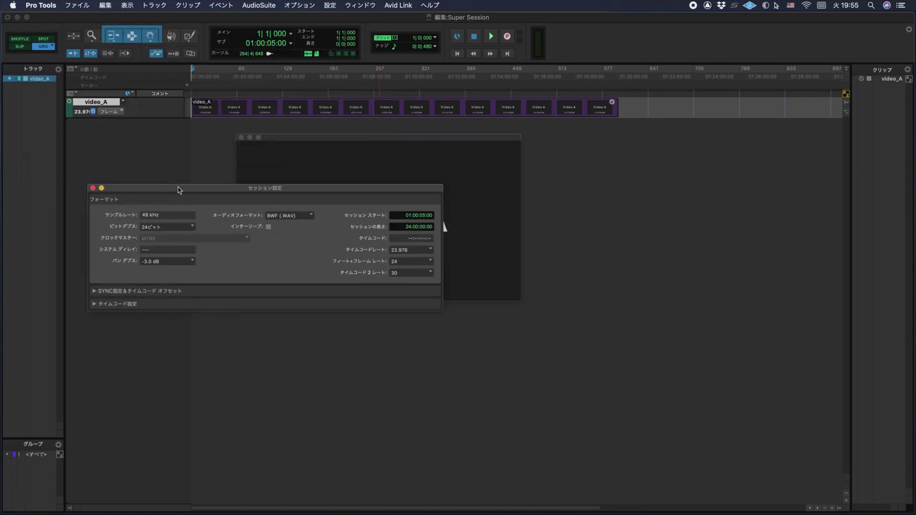
pyautogui.click(93, 188)
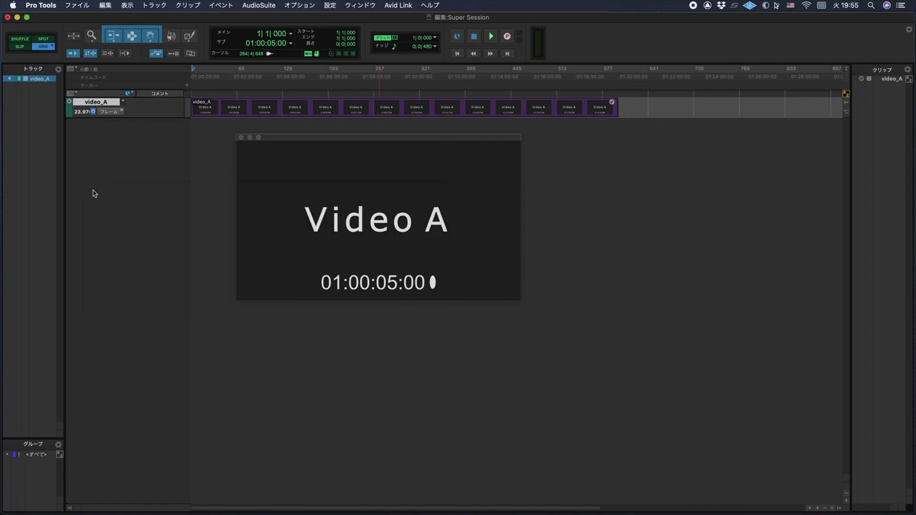